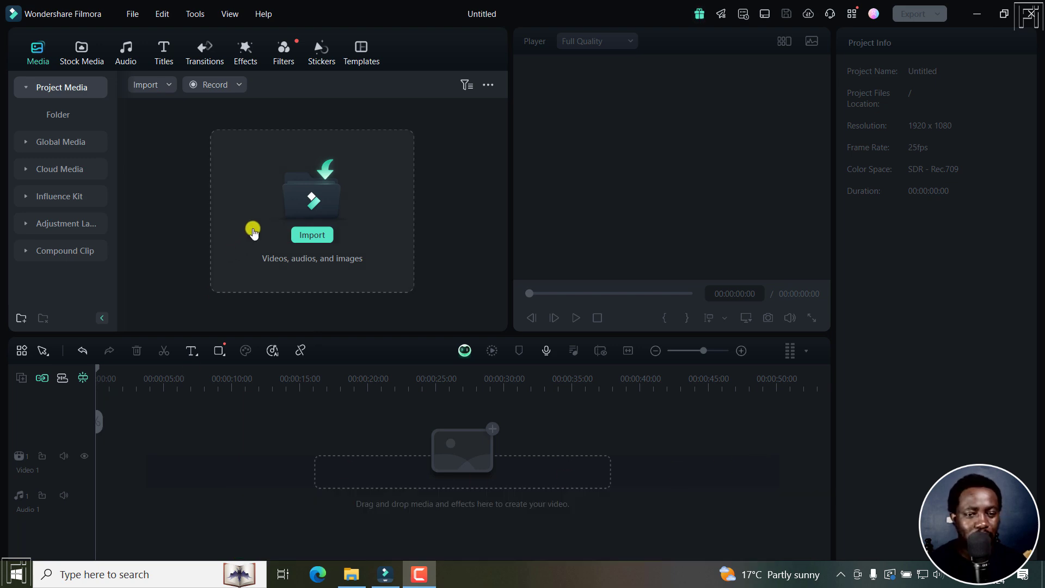
# - Import Clip 3.mp4, add it to the timeline, and match the project to 1920 x 1080 30fps
pyautogui.click(311, 234)
pyautogui.click(168, 120)
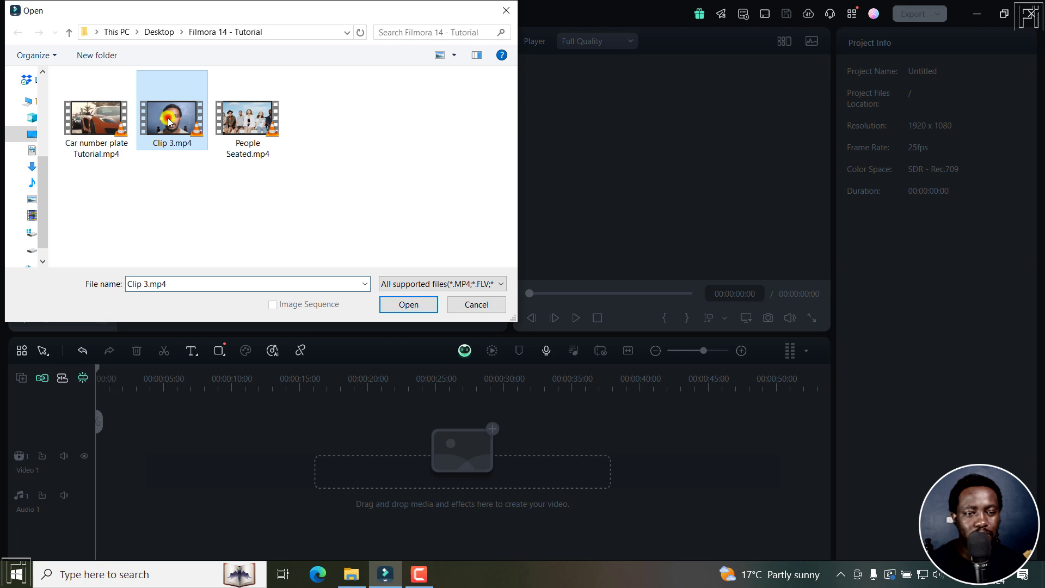
pyautogui.click(408, 308)
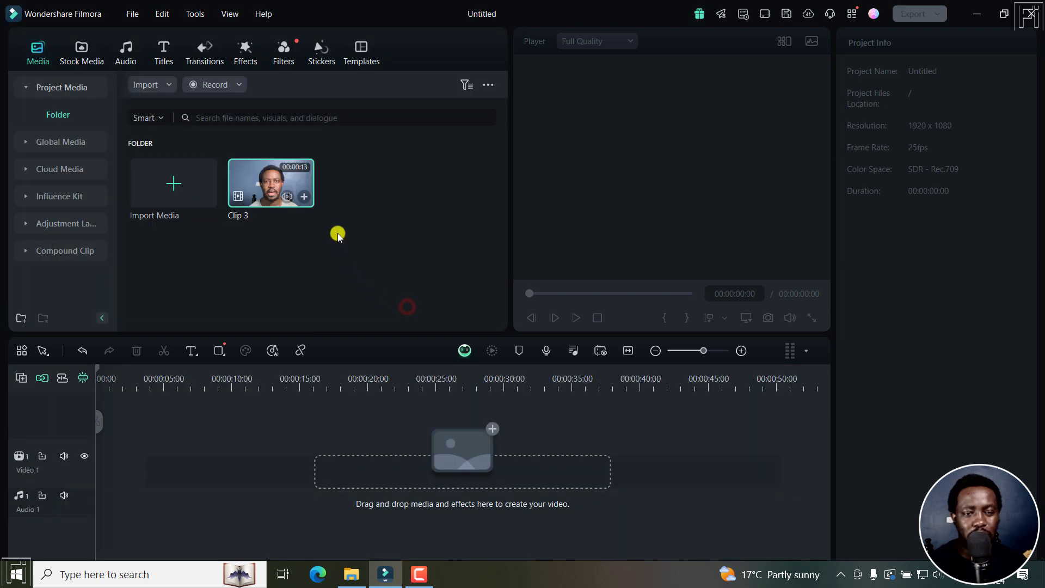
pyautogui.click(305, 199)
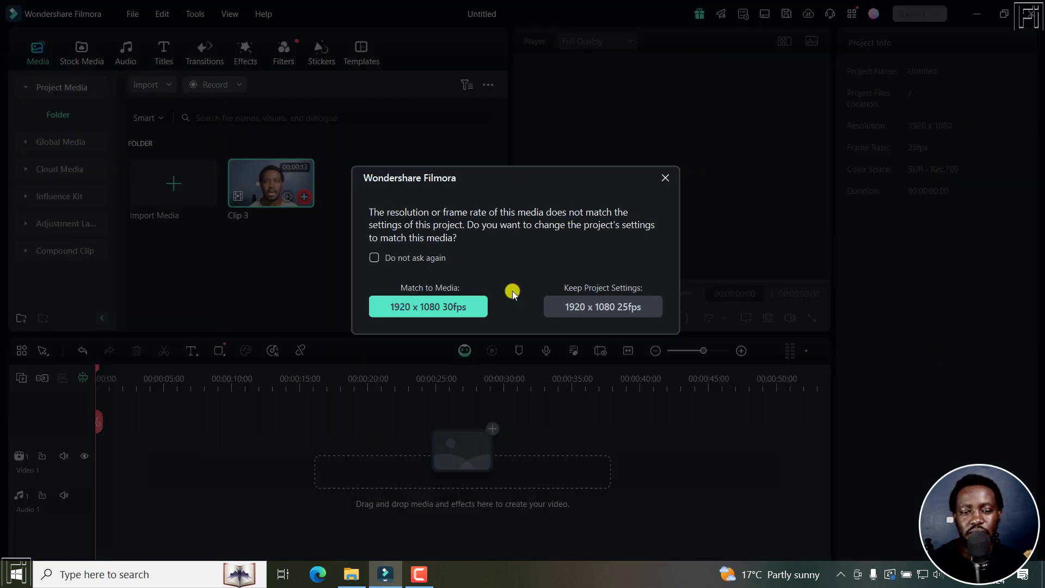
pyautogui.click(451, 307)
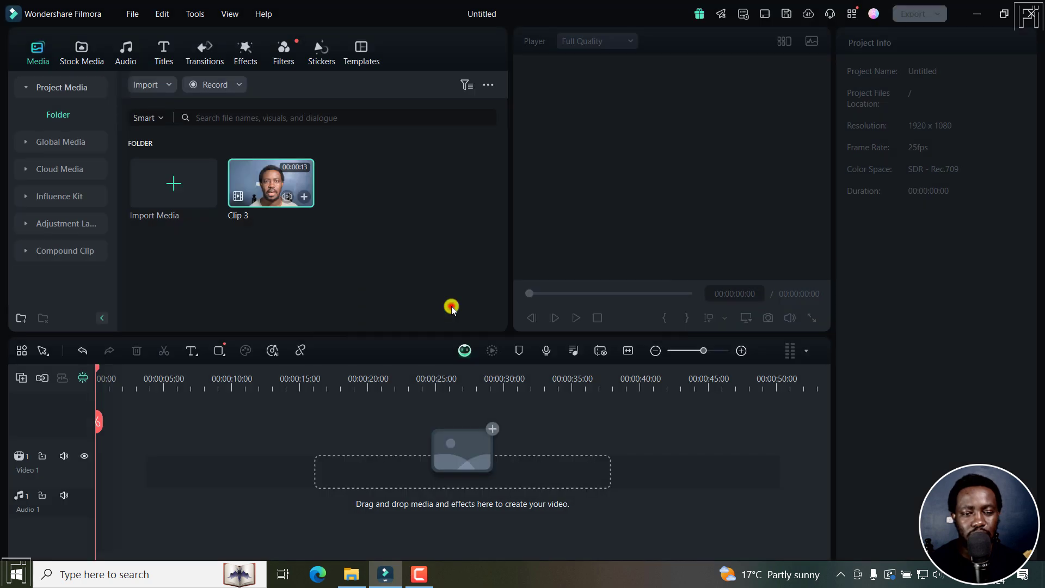
# - Fit Clip 3 to the timeline view, play it through, and return the playhead to the start
pyautogui.click(628, 351)
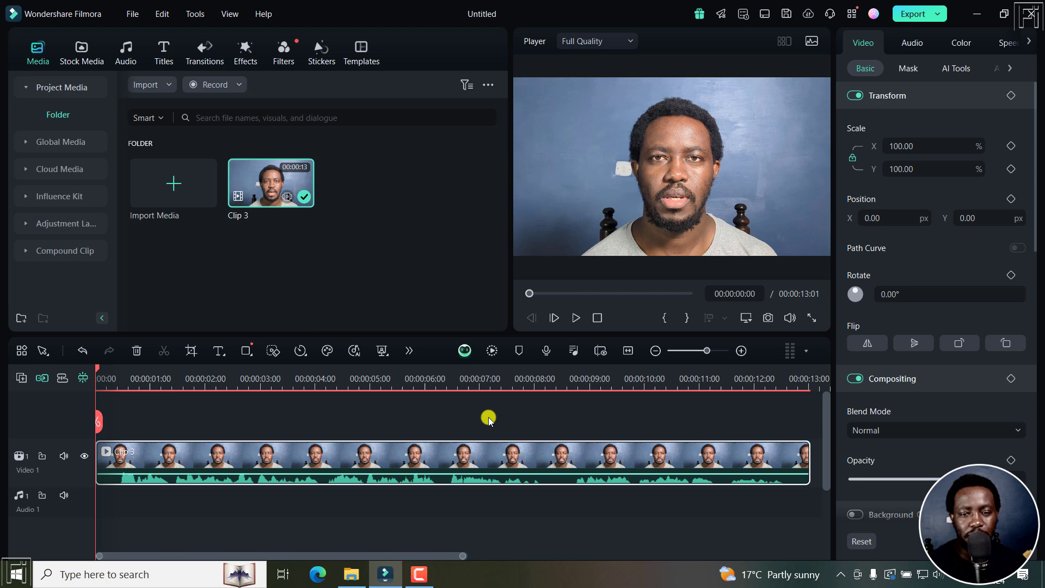
pyautogui.press('space')
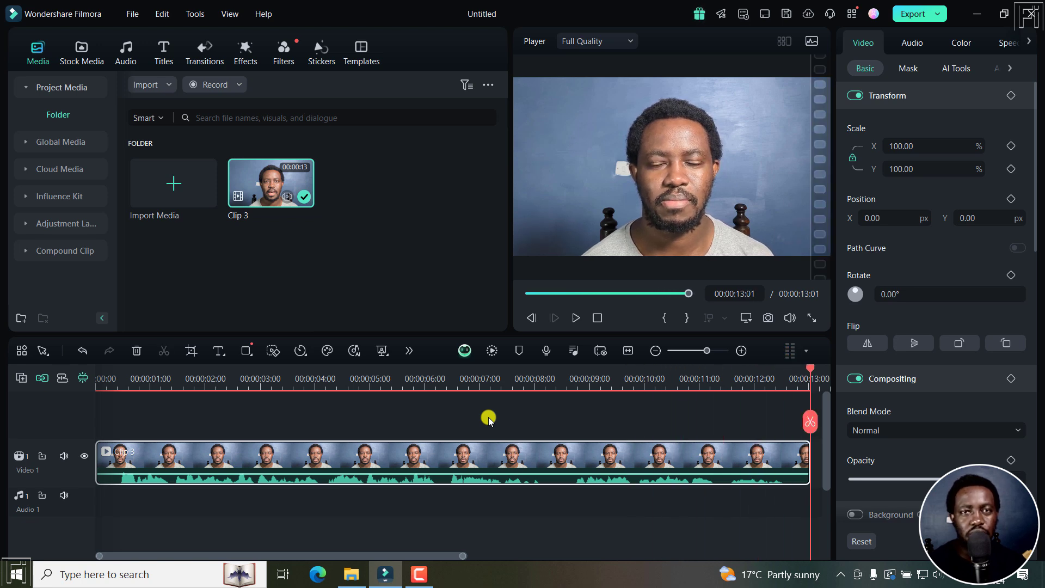
pyautogui.press('Home')
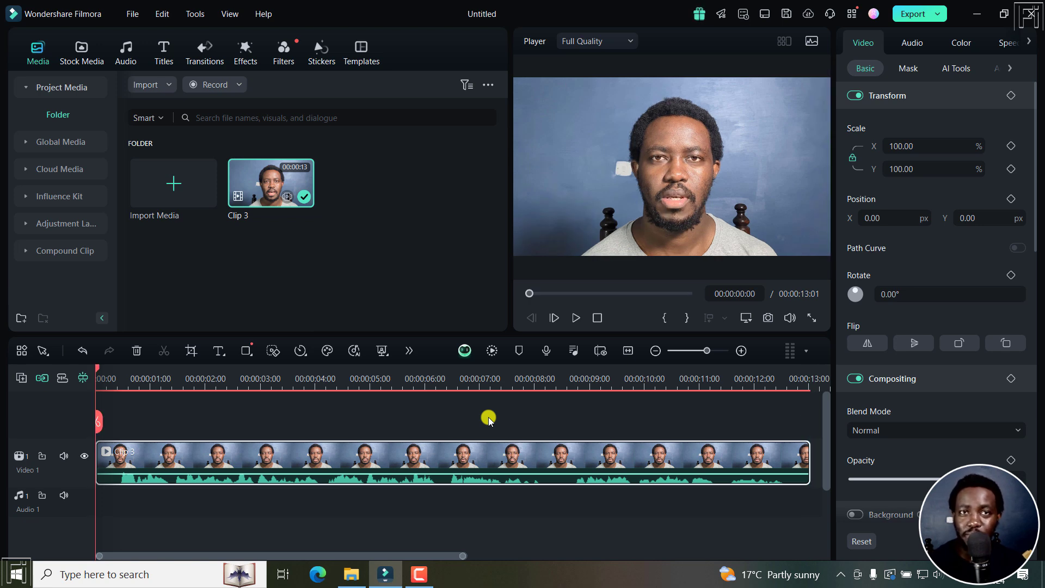
# - Open AI Translation for Clip 3, keep Translate voice and caption, and target Spanish (Spain)
pyautogui.rightClick(260, 460)
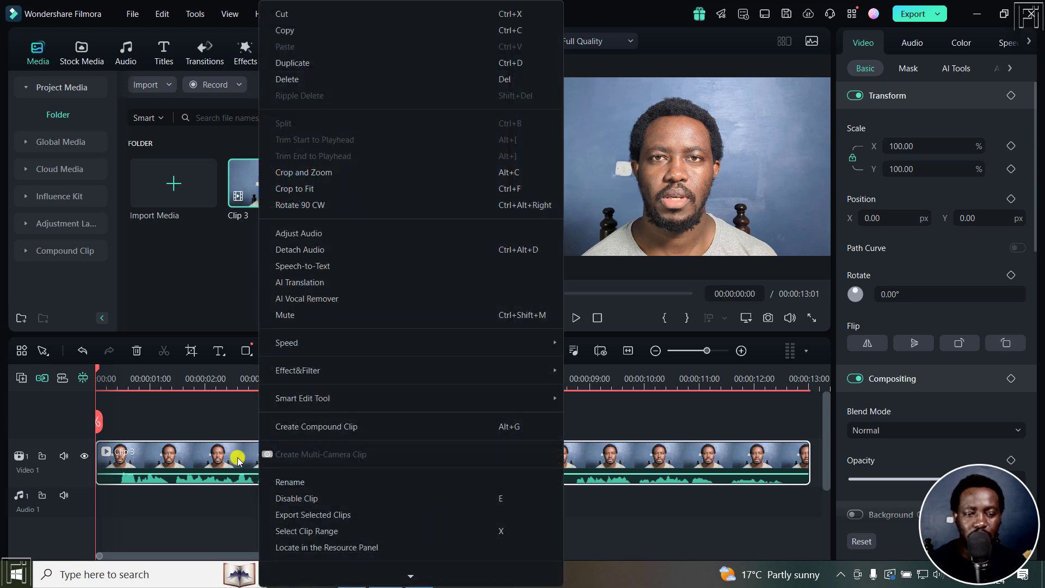
pyautogui.click(330, 280)
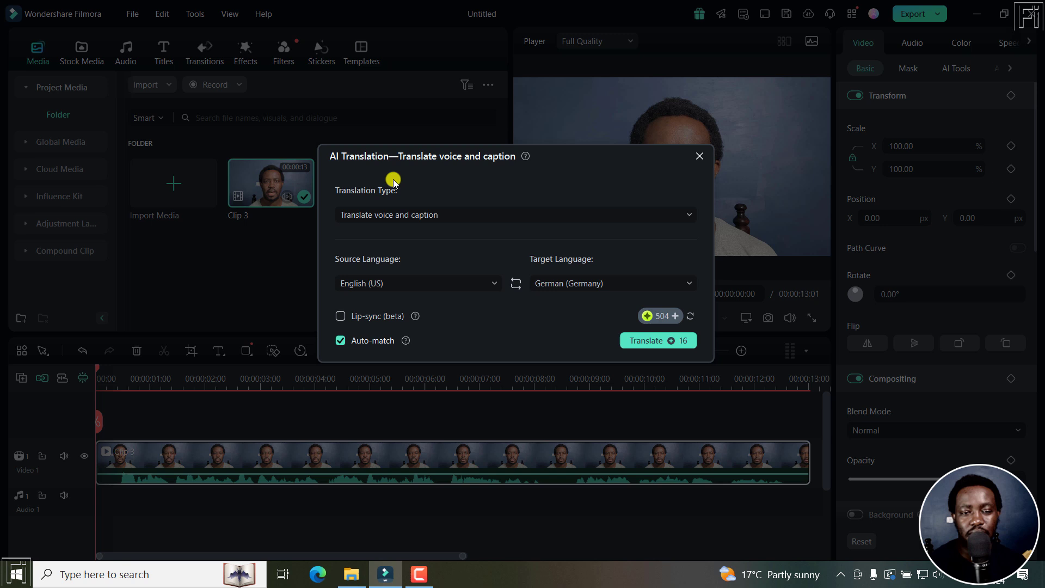
pyautogui.click(374, 216)
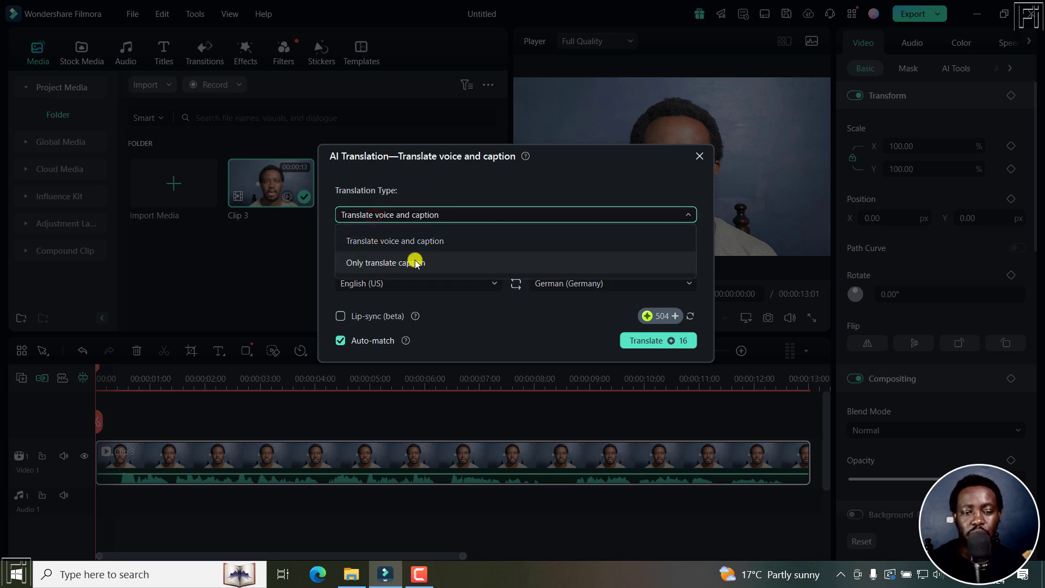
pyautogui.click(433, 264)
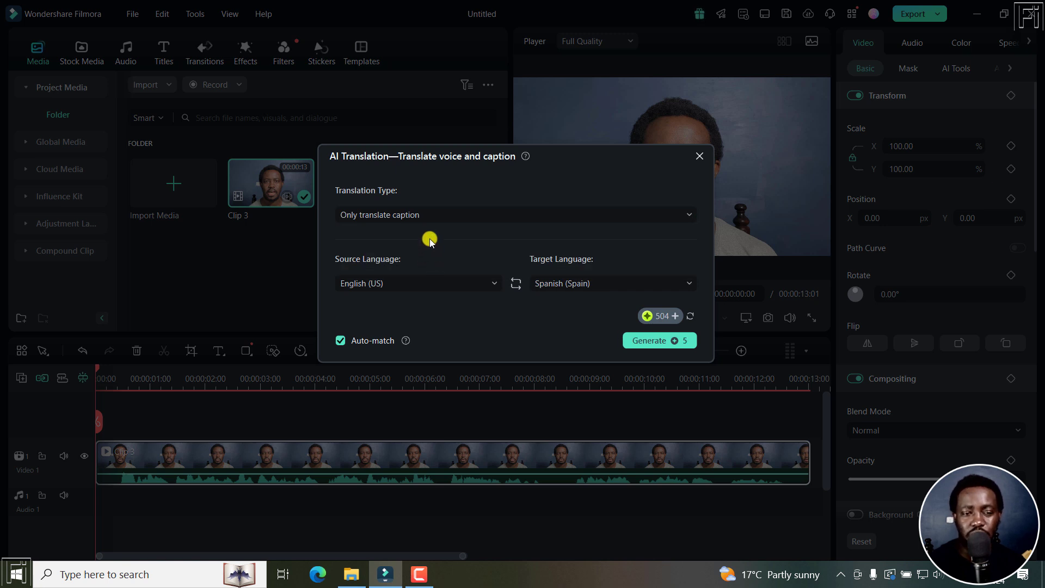
pyautogui.click(415, 220)
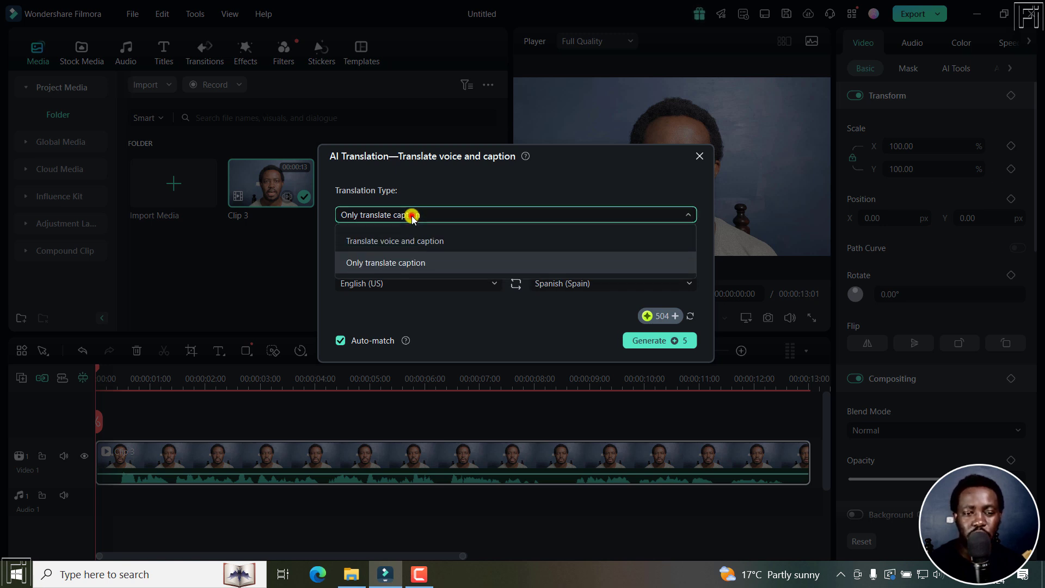
pyautogui.click(379, 242)
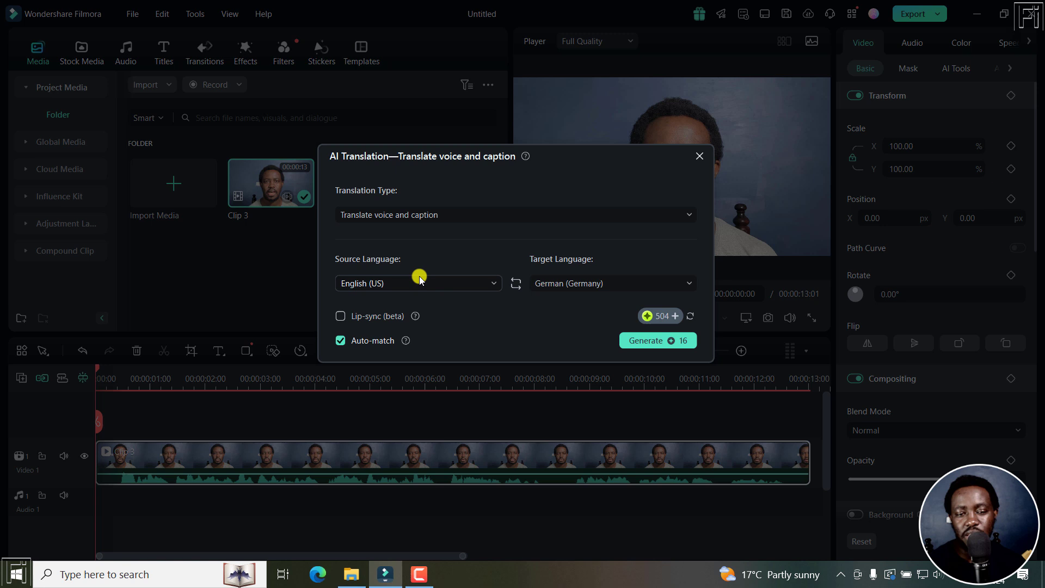
pyautogui.click(659, 284)
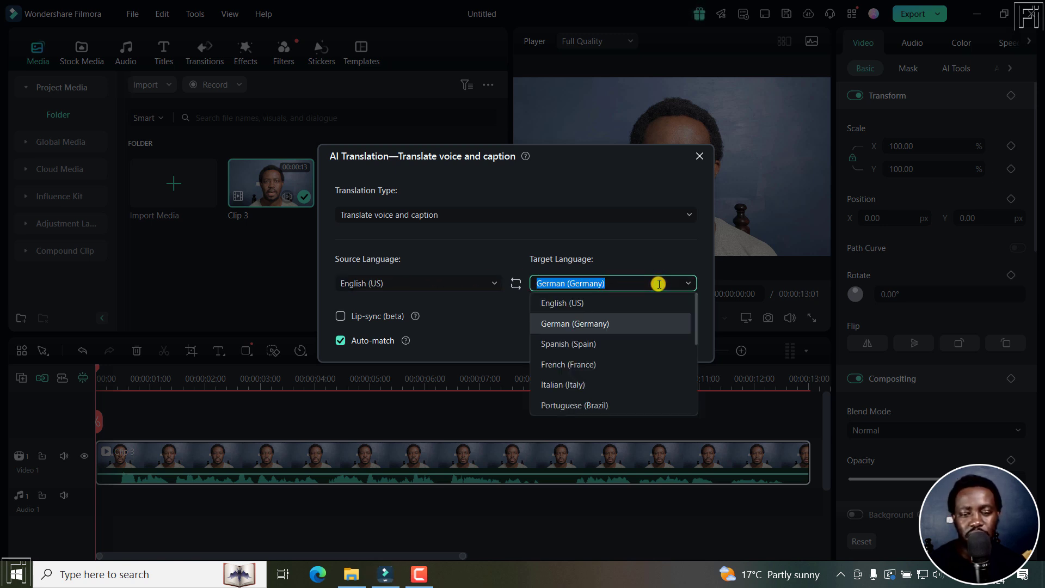
pyautogui.click(566, 344)
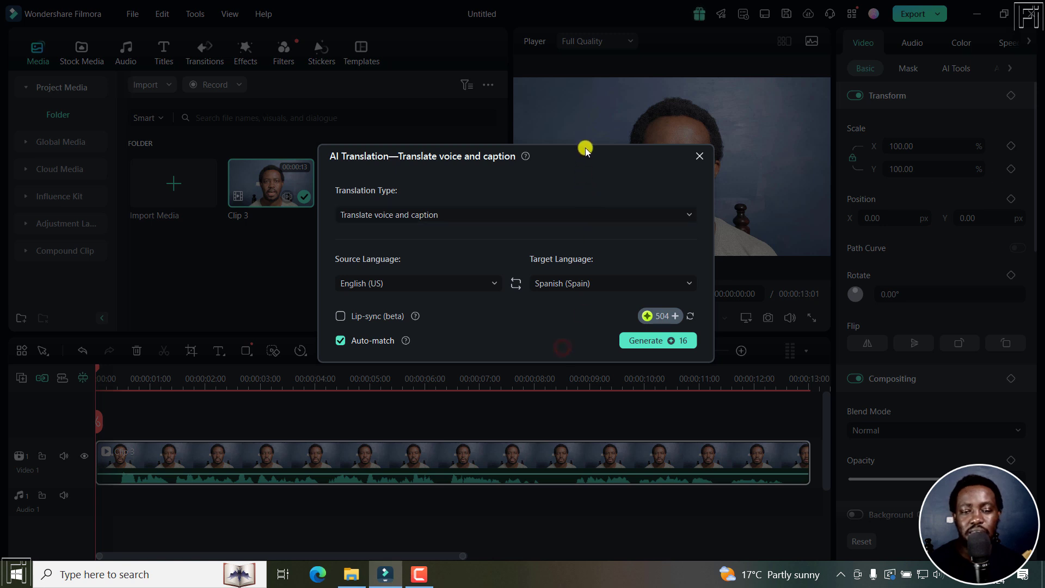
pyautogui.moveTo(627, 149); pyautogui.dragTo(382, 124)
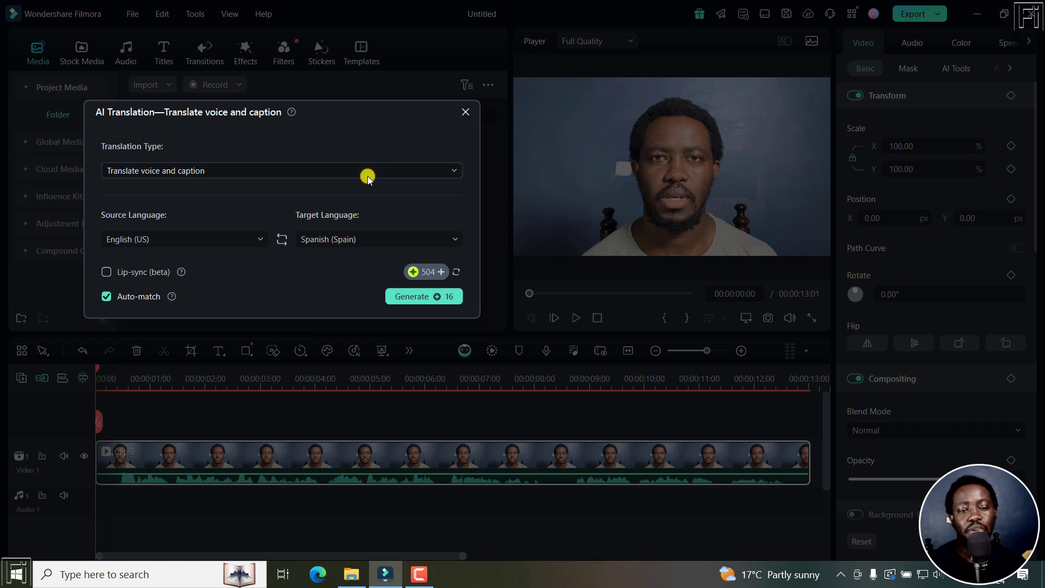
# - Enable Lip-sync (beta) for the Spanish voice translation, raising the cost to 21 credits
pyautogui.click(106, 272)
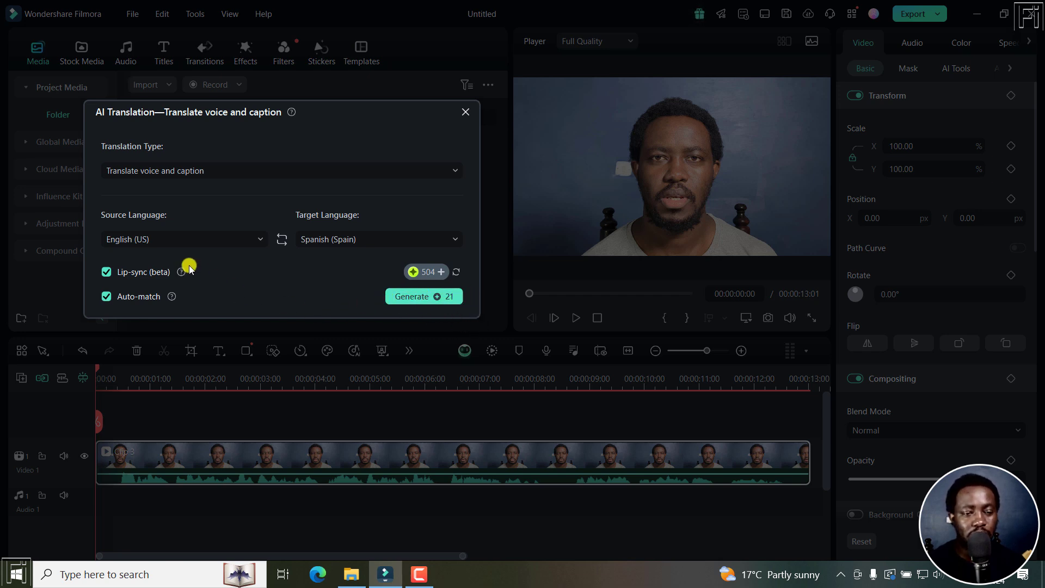
pyautogui.moveTo(182, 274)
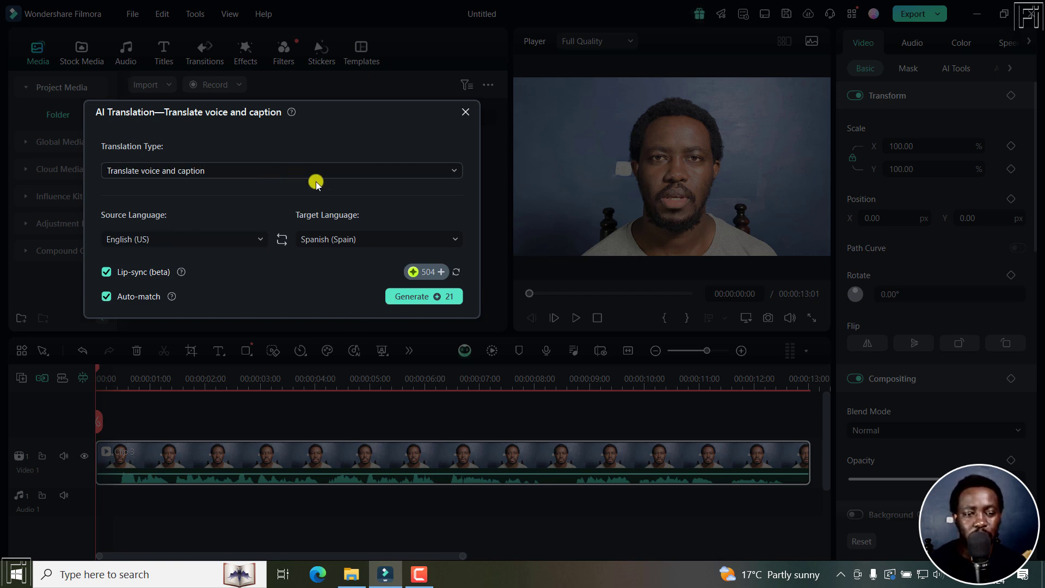
# - Generate the lip-synced English-to-Spanish translation of Clip 3
pyautogui.click(412, 297)
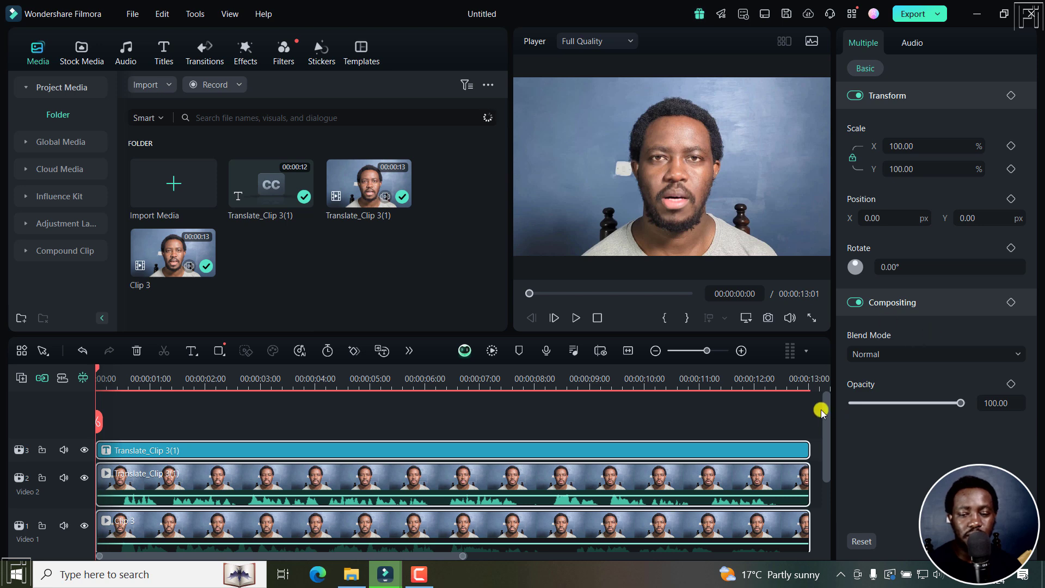
# - Scrub the playhead to 00:00:01:12 to check a Spanish caption
pyautogui.moveTo(826, 401); pyautogui.dragTo(825, 426)
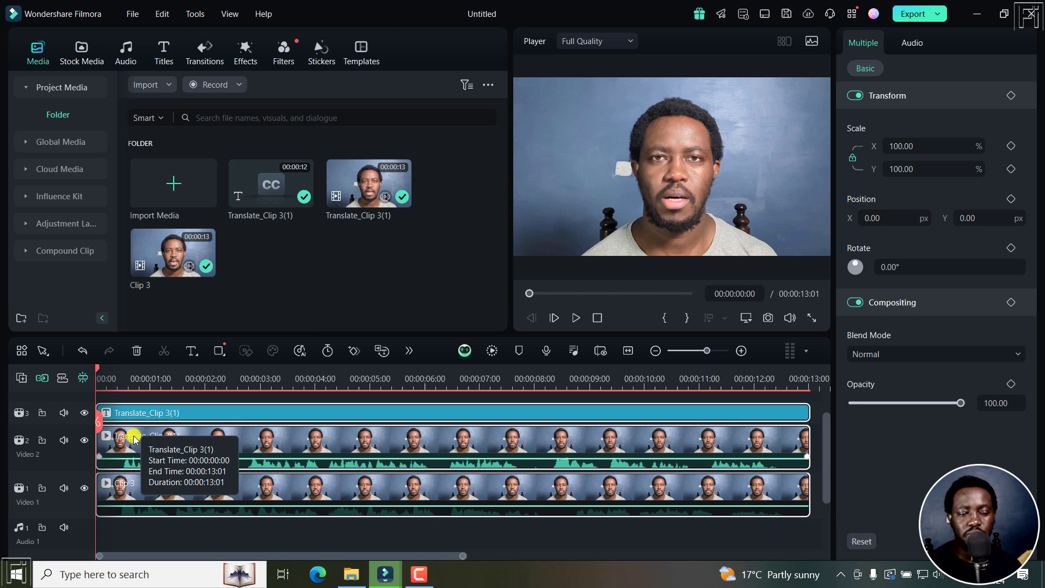
pyautogui.click(114, 376)
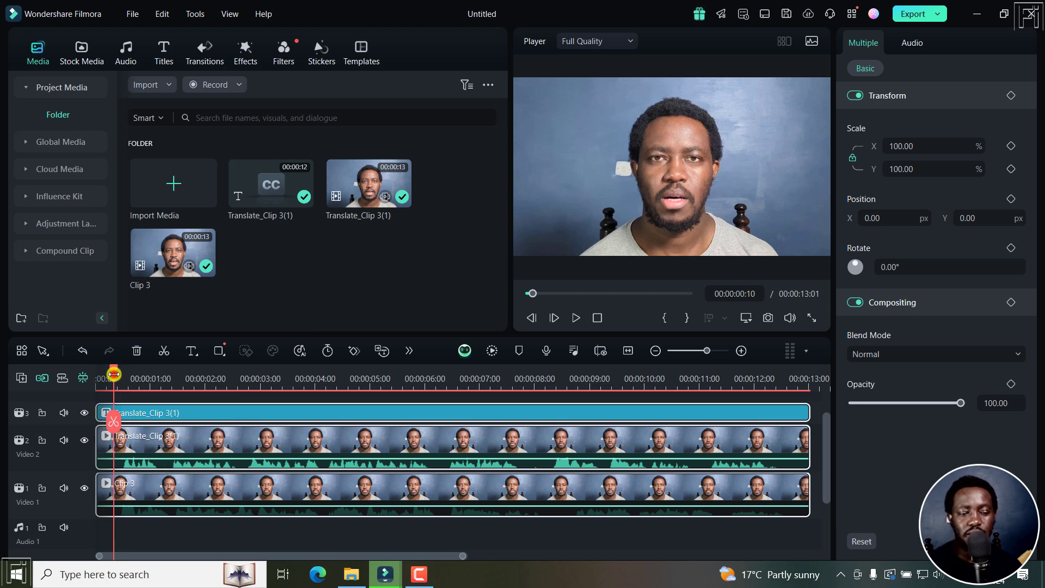
pyautogui.moveTo(114, 374); pyautogui.dragTo(172, 375)
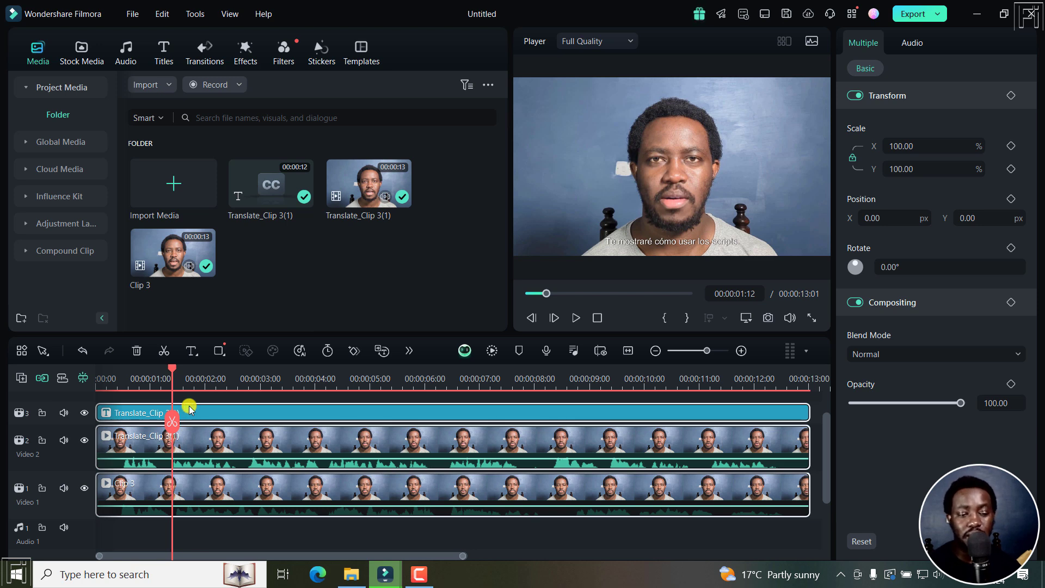
# - Mute and hide the original Video 1 track, then return the playhead to the beginning
pyautogui.click(66, 489)
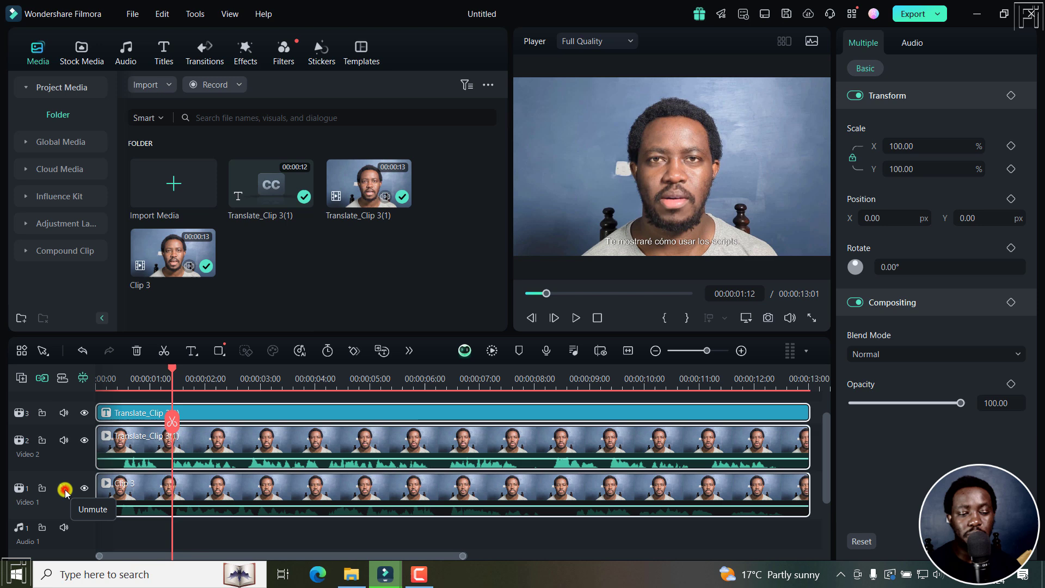
pyautogui.click(81, 489)
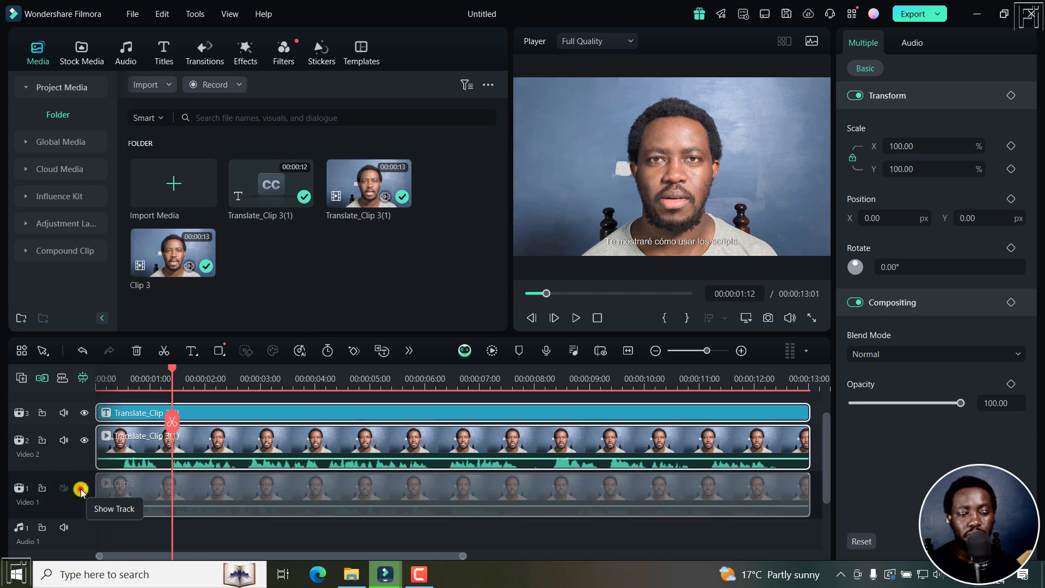
pyautogui.press('Home')
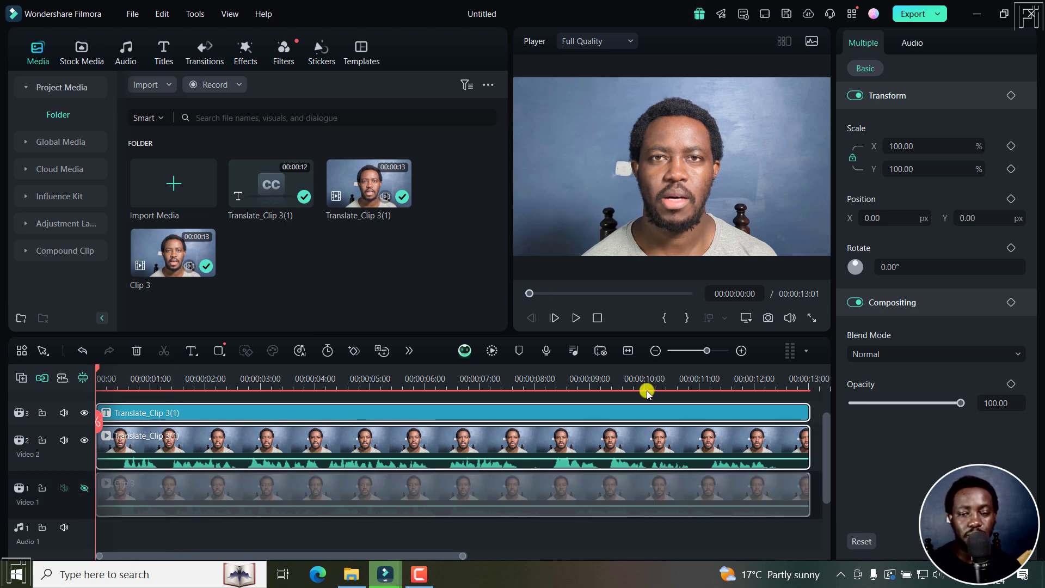
# - Play the timeline from the start and stop at 00:00:10:23
pyautogui.press('space')
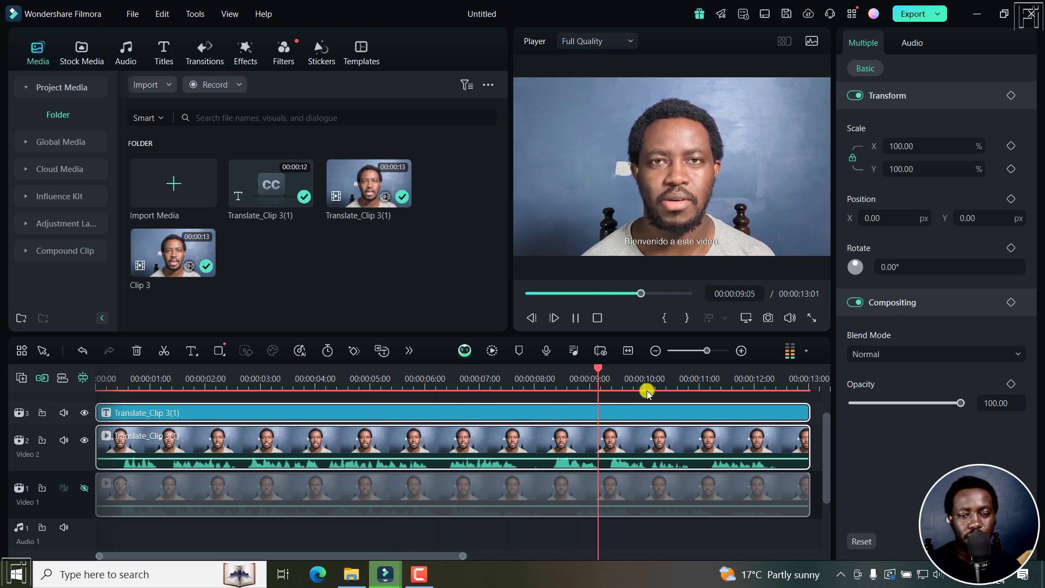
pyautogui.press('space')
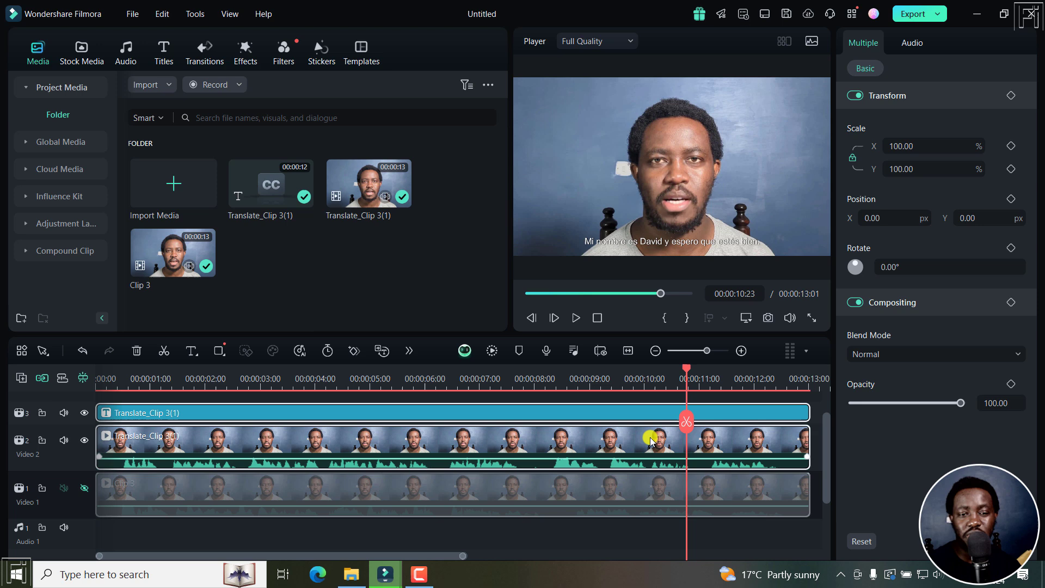
# - Make Video 1 visible and unmuted again, then select Clip 3 alone and open its context menu
pyautogui.rightClick(381, 448)
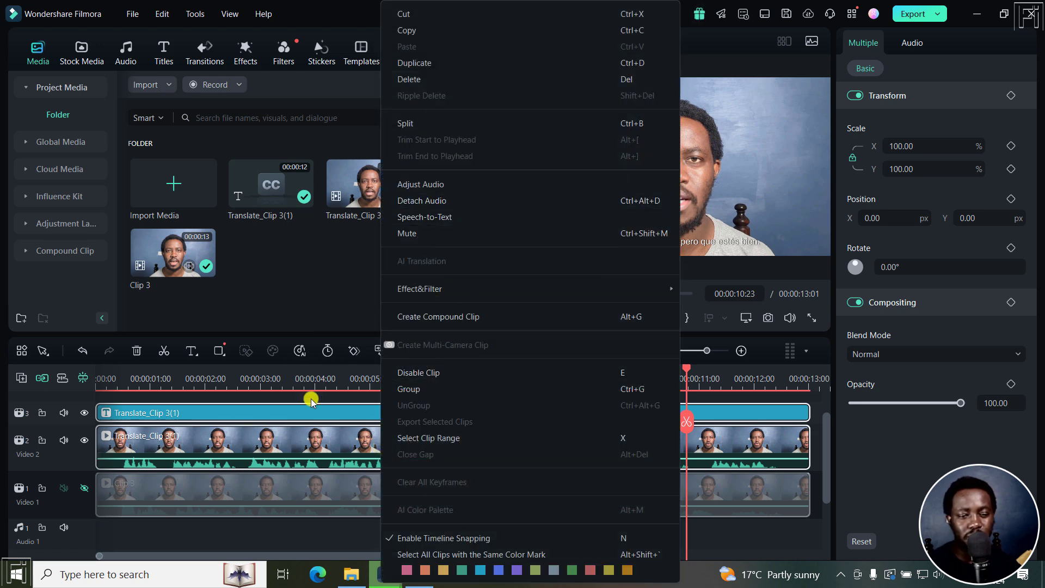
pyautogui.click(84, 487)
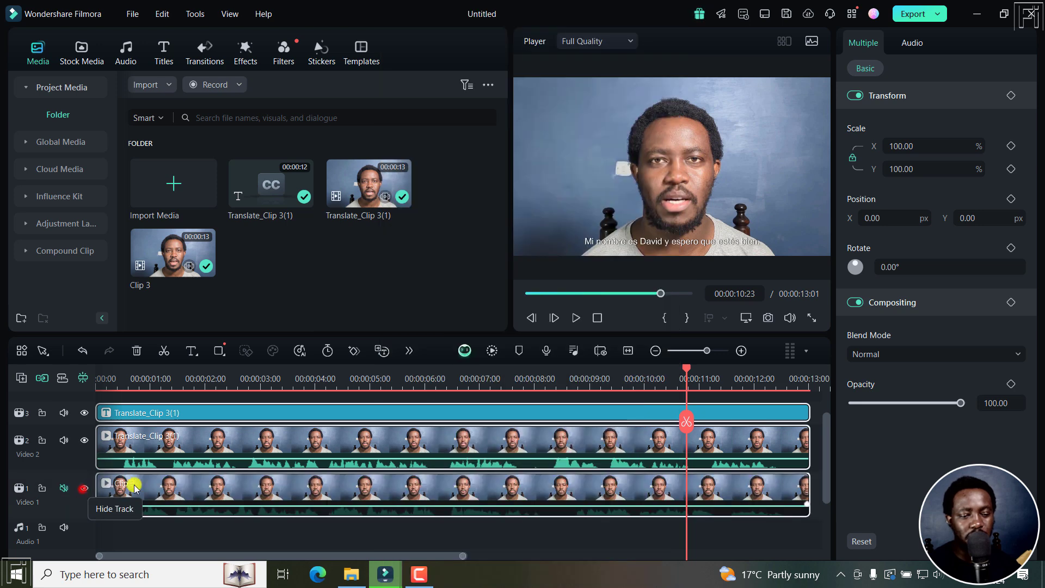
pyautogui.rightClick(234, 489)
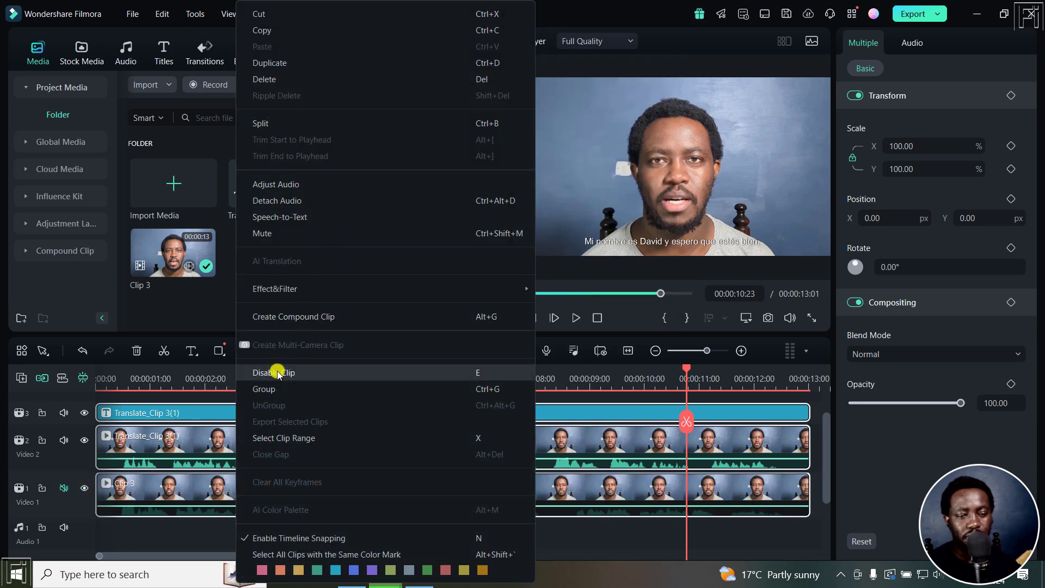
pyautogui.click(63, 487)
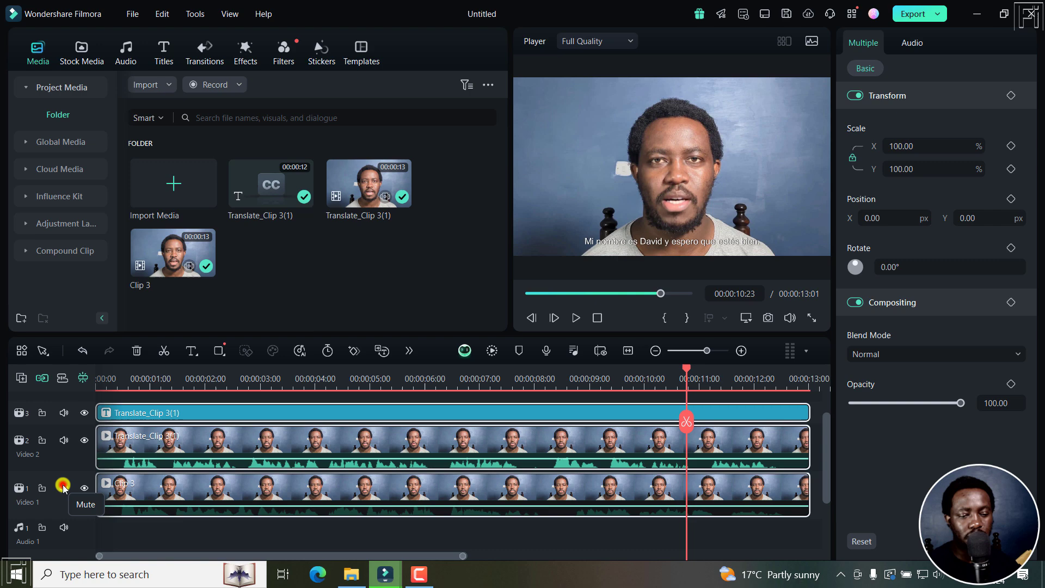
pyautogui.rightClick(212, 482)
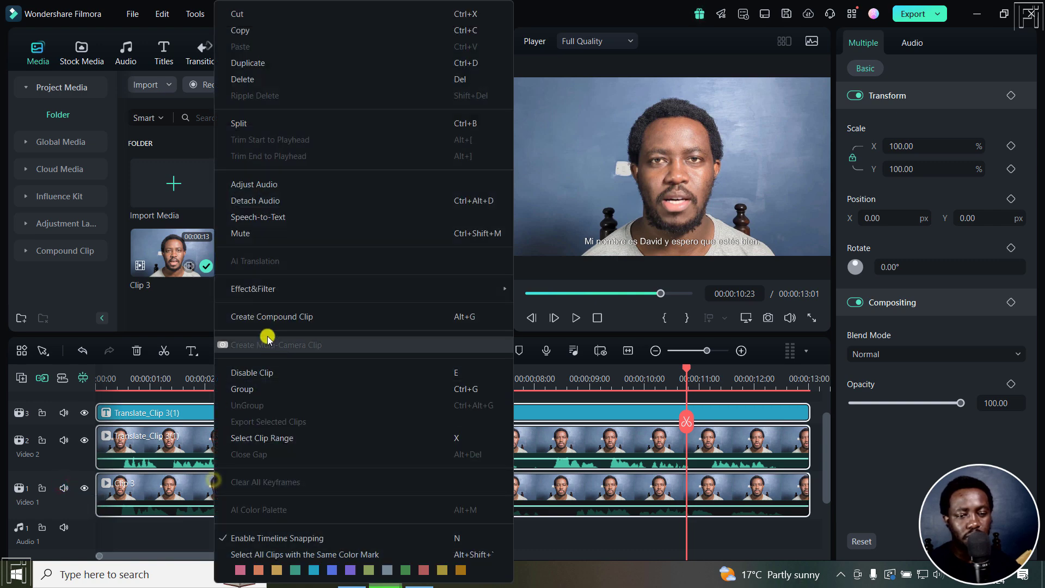
pyautogui.click(551, 494)
pyautogui.rightClick(551, 491)
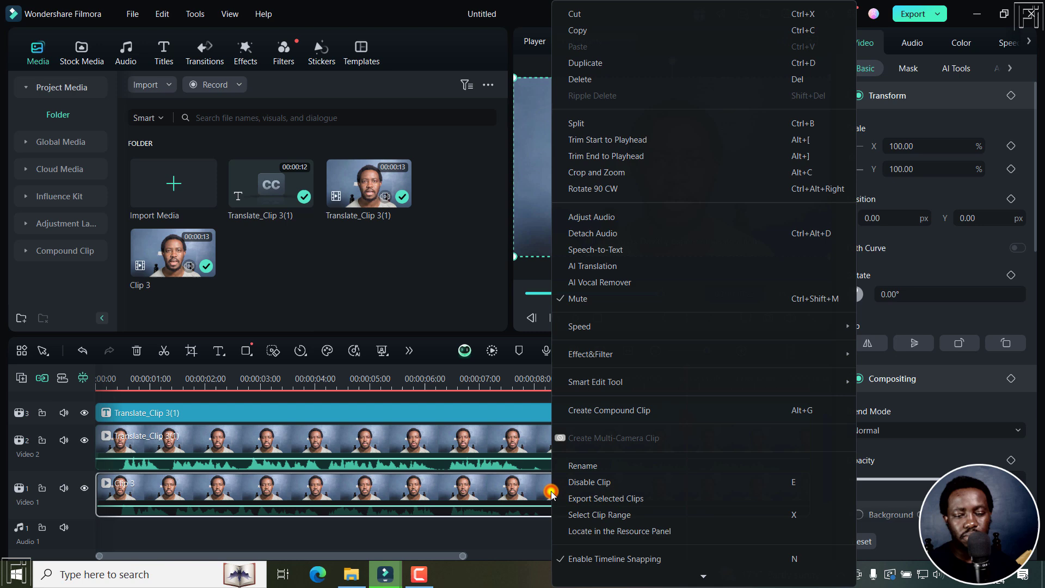
# - Check Clip 3's English (US) to Spanish voice-and-caption settings and Auto-match help, then close without translating
pyautogui.click(591, 267)
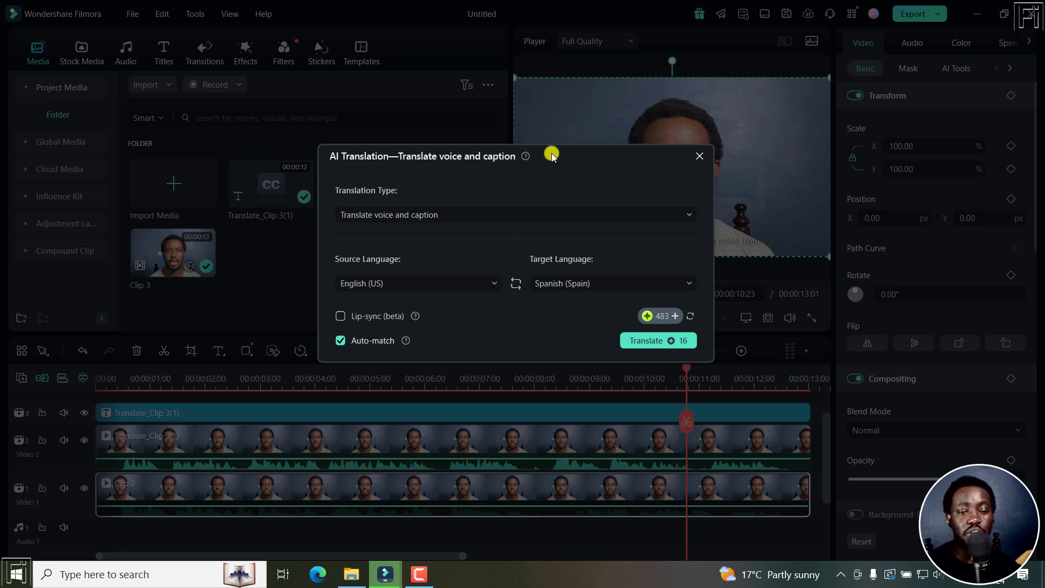
pyautogui.moveTo(550, 154); pyautogui.dragTo(357, 107)
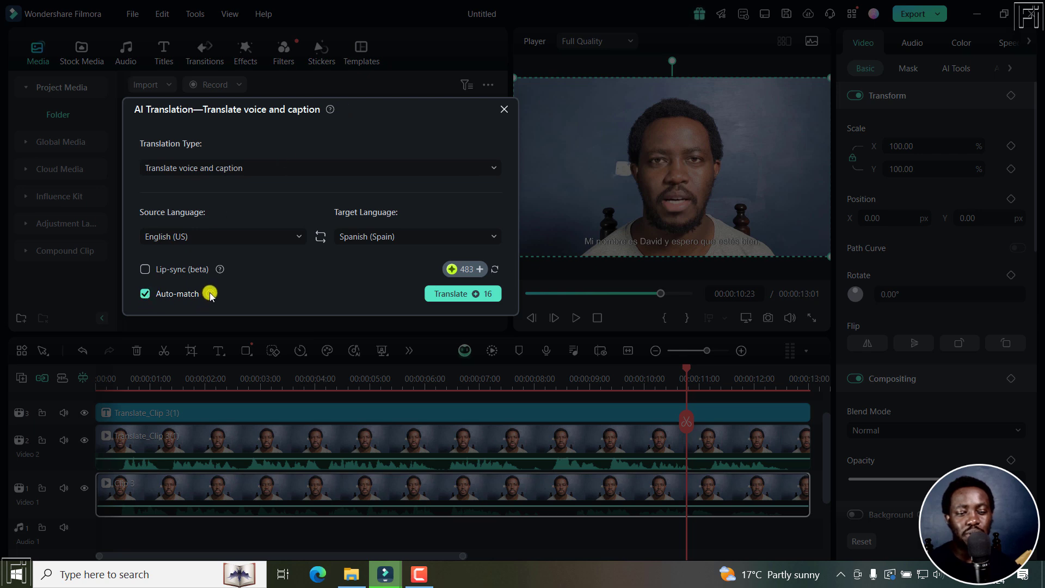
pyautogui.moveTo(210, 296)
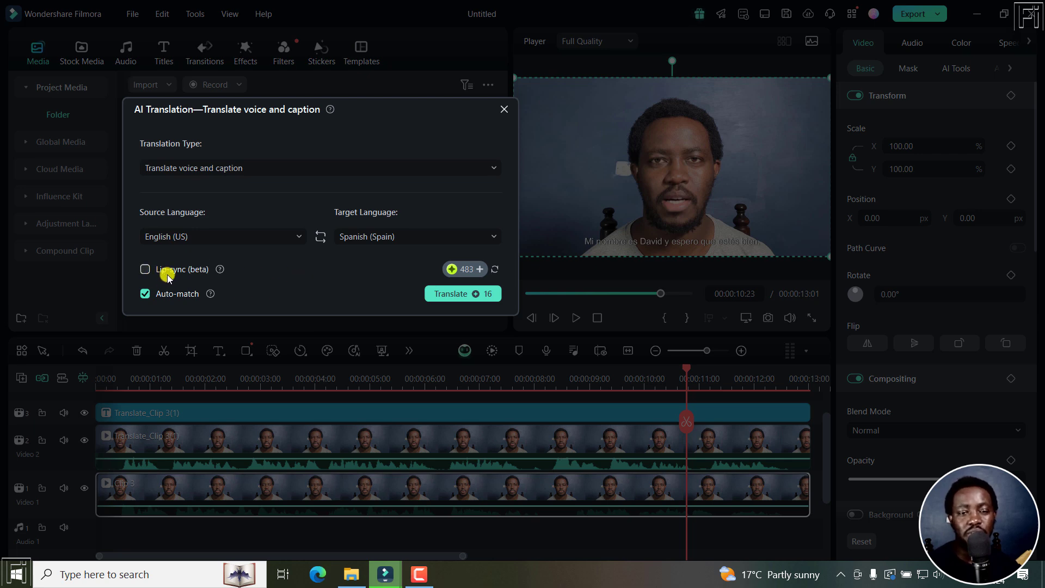
pyautogui.click(502, 110)
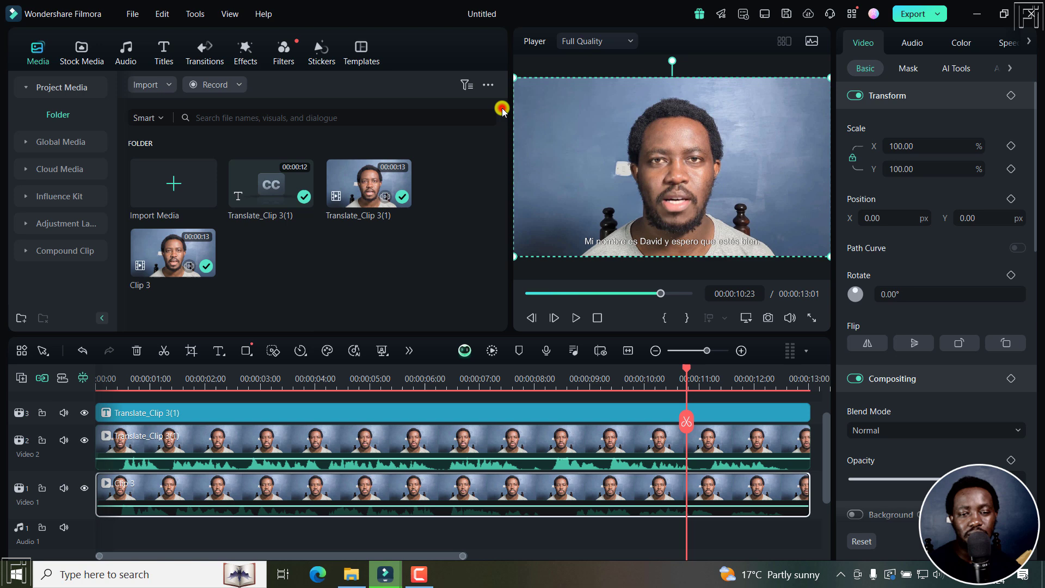